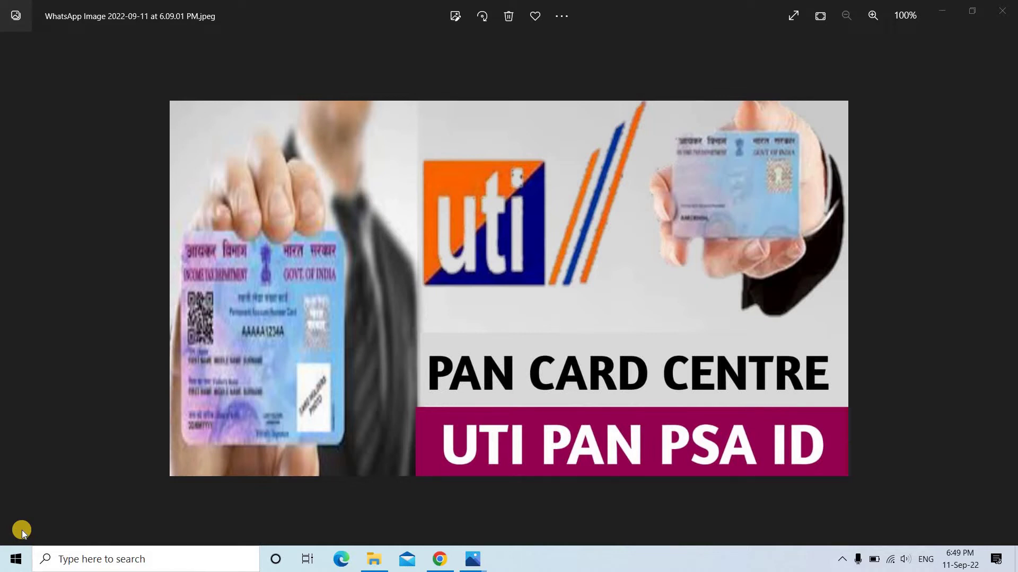
Switch to Chrome and open the coupon purchase form from the UTI PAN SEWA dashboard
click(448, 560)
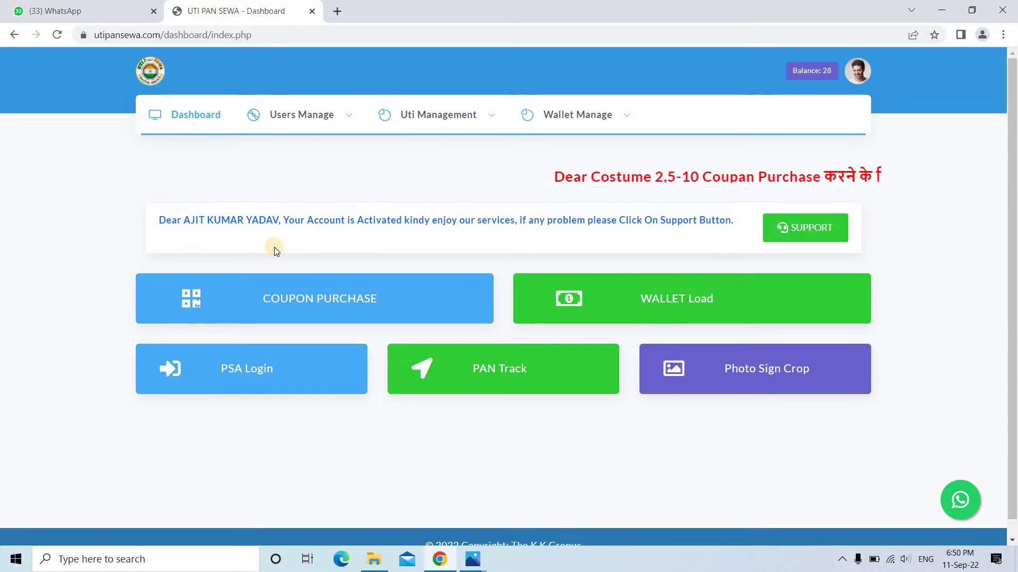
click(582, 126)
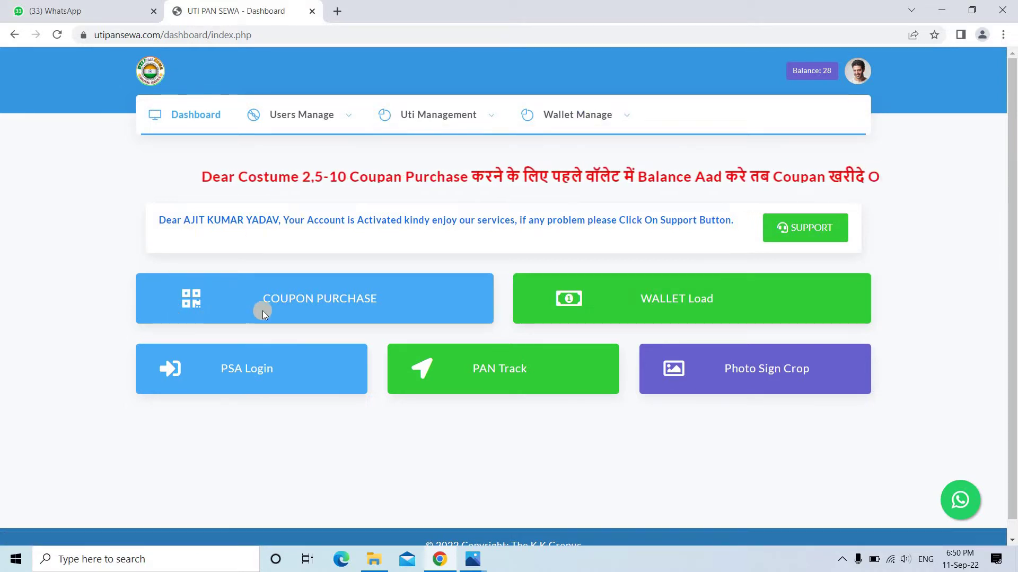
click(190, 310)
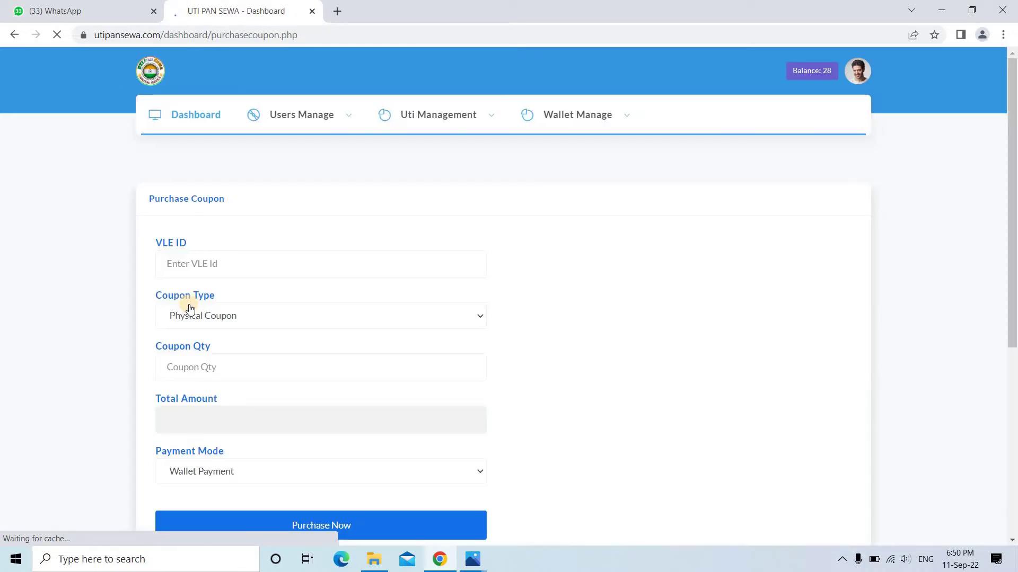
Fill in the coupon purchase form with the account holder's VLE ID, the Physical Coupon type and a quantity of 3
click(271, 263)
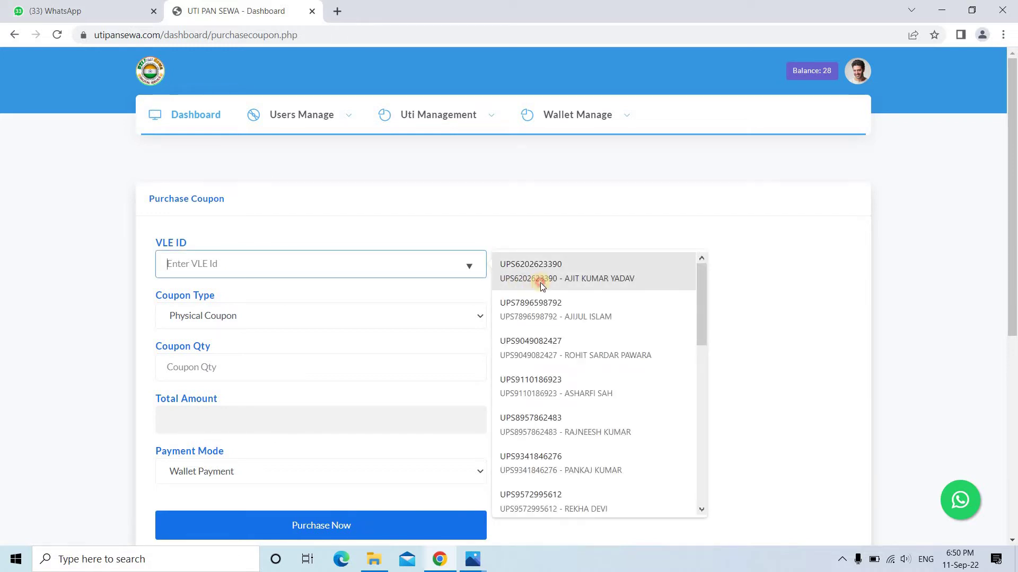
click(540, 282)
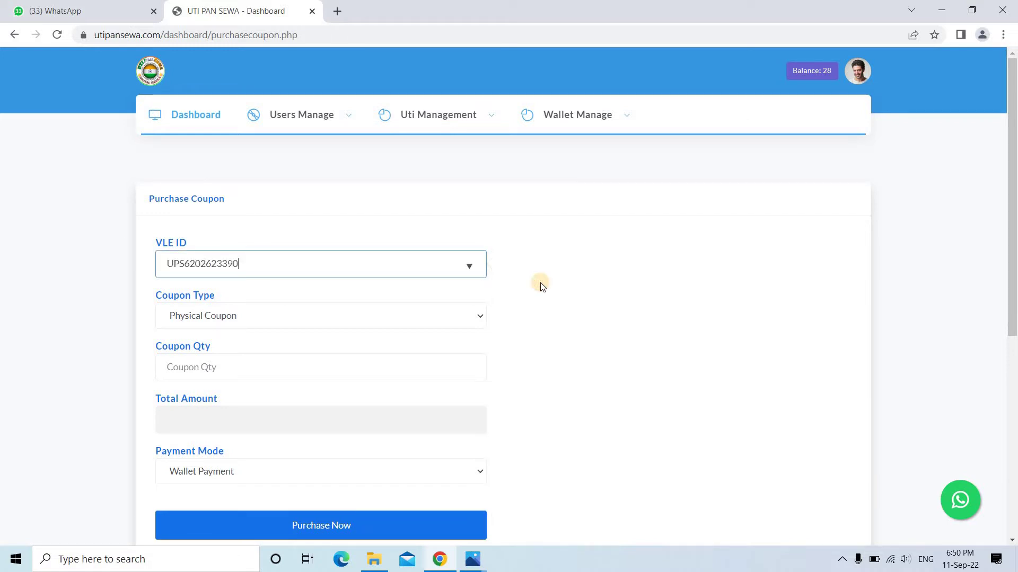
click(235, 316)
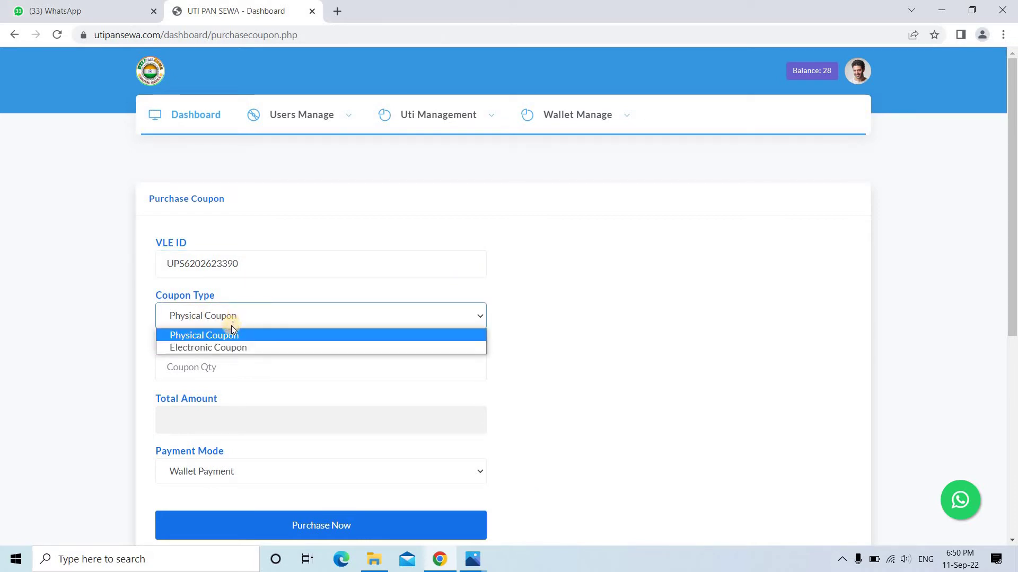
click(225, 333)
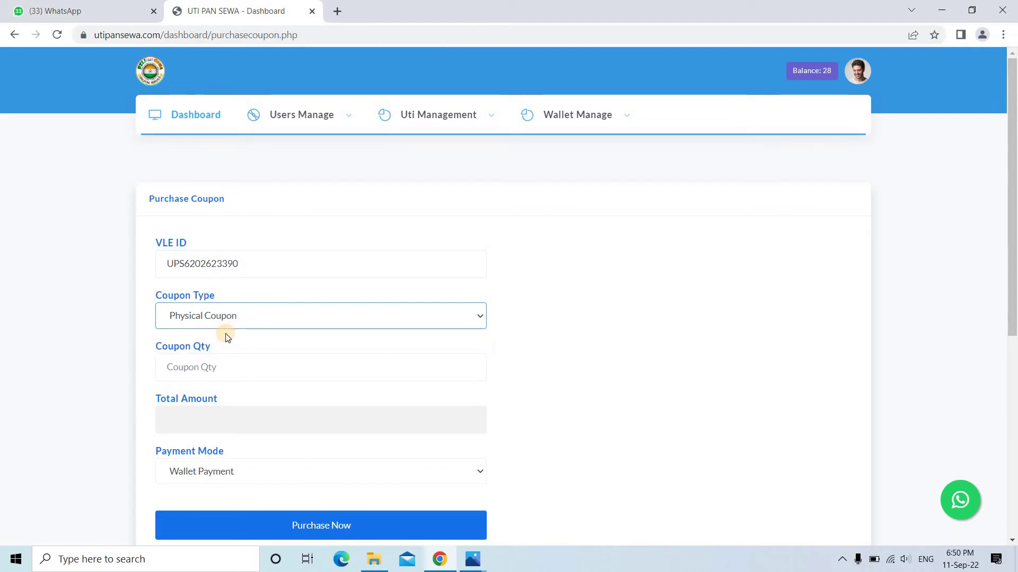
click(469, 365)
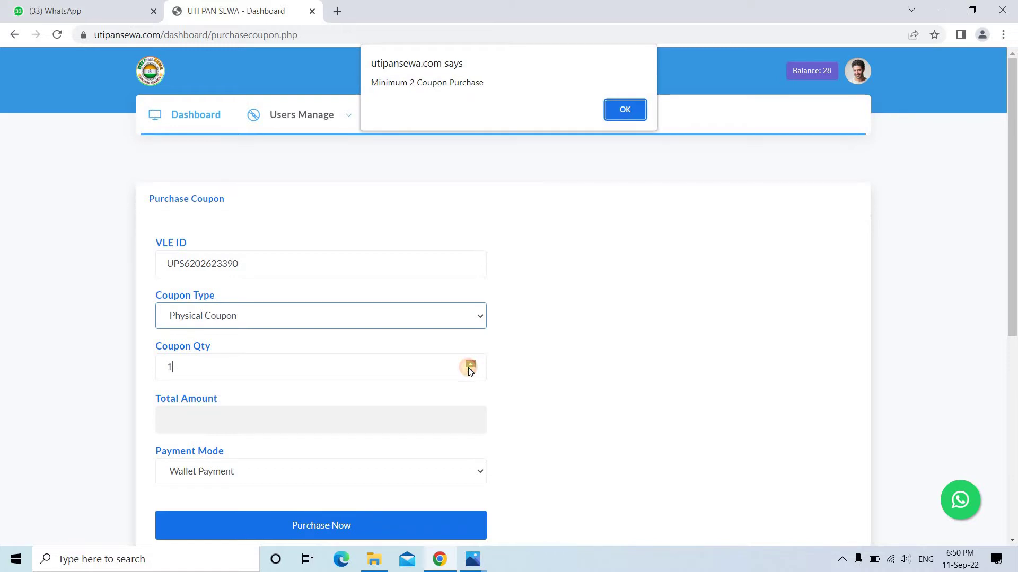
click(627, 115)
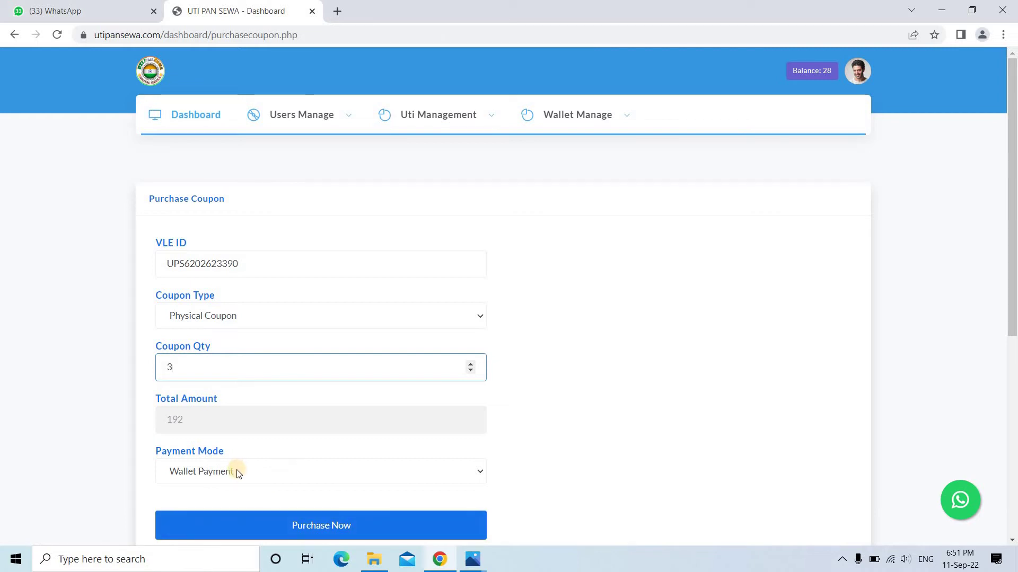
click(328, 527)
Open the form for adding users and set the account type to Distributor and the P-Coupon rate to 107
click(302, 130)
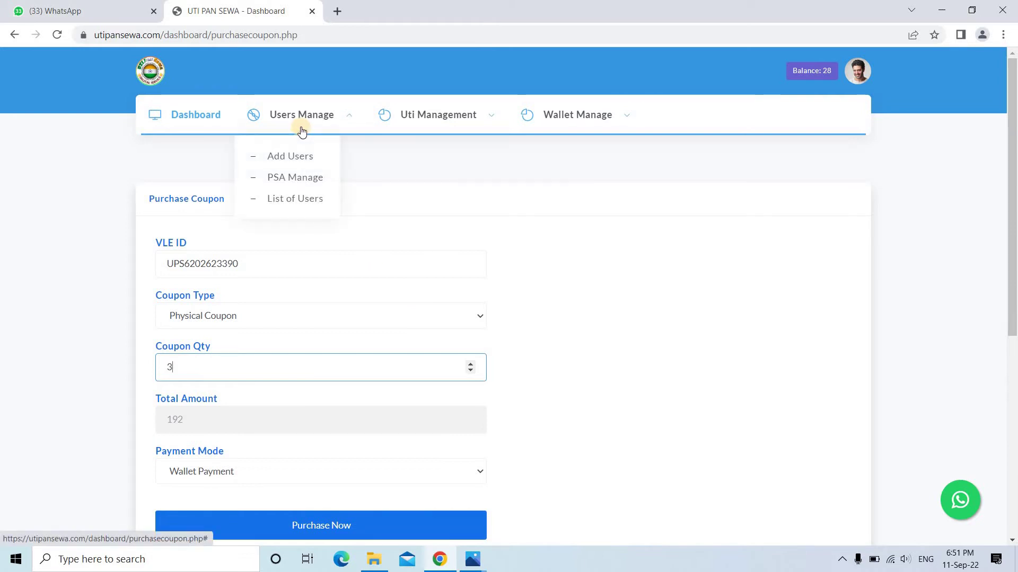
click(300, 161)
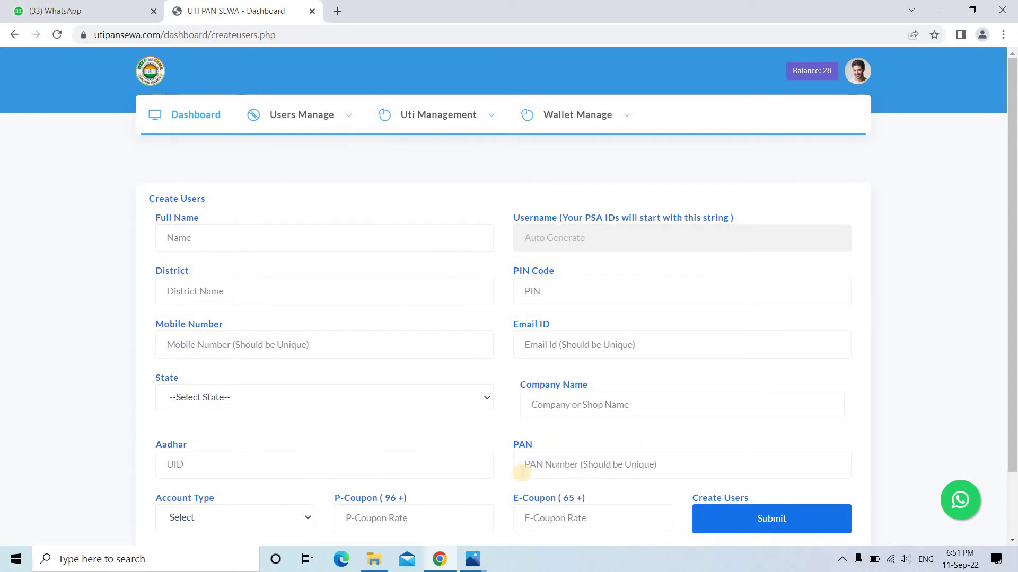
click(229, 516)
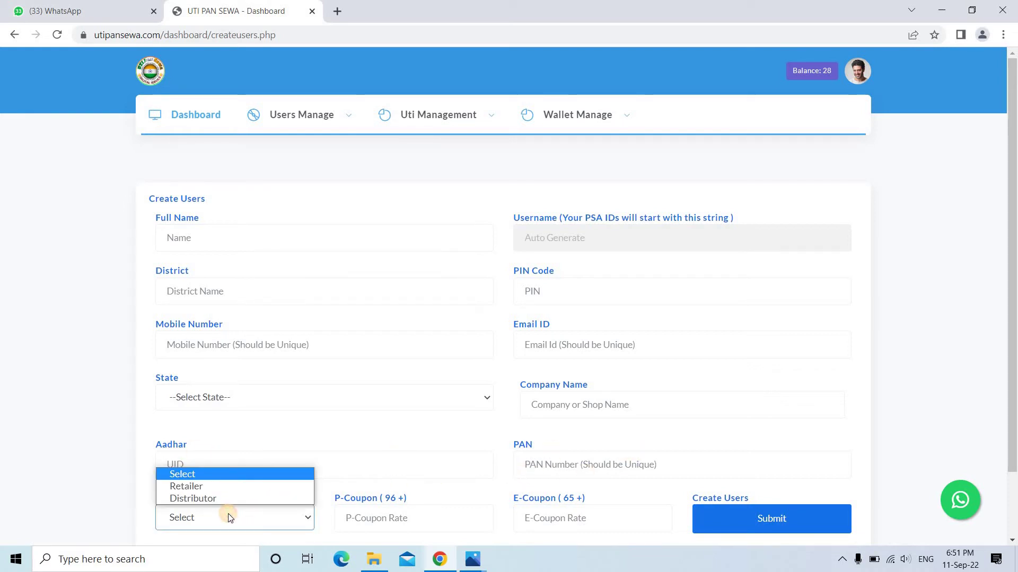
click(199, 496)
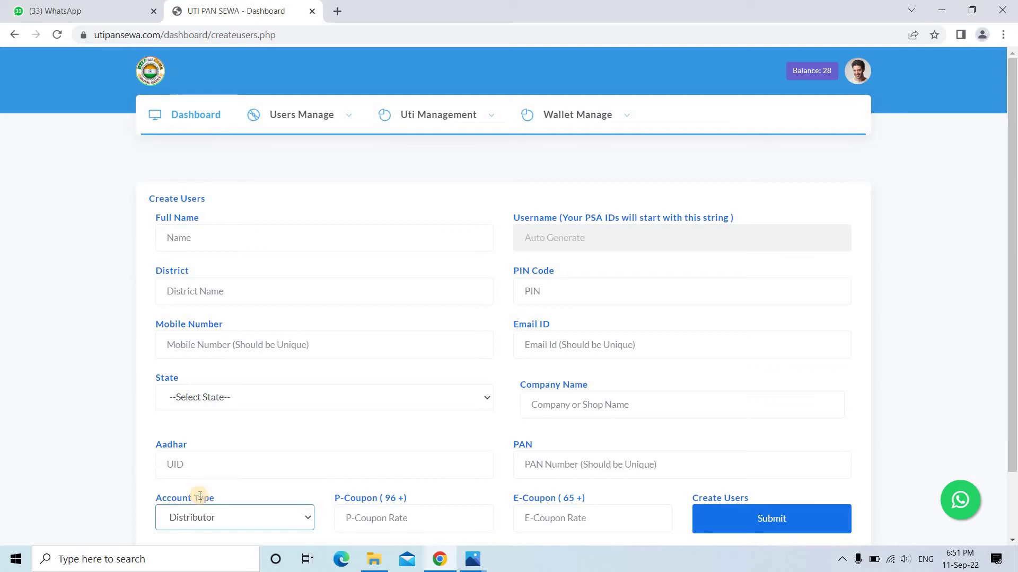
click(388, 519)
text(107)
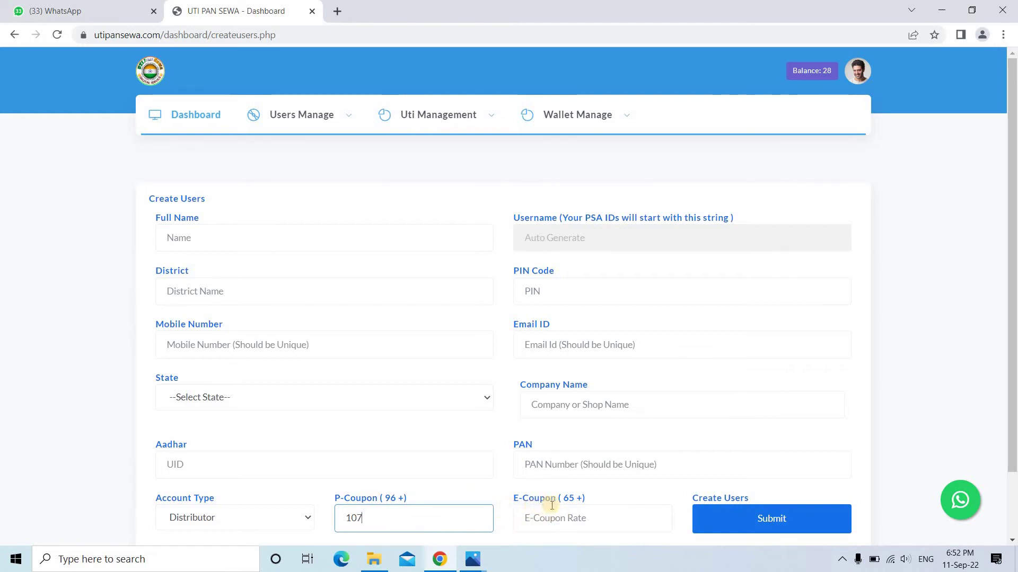
click(563, 517)
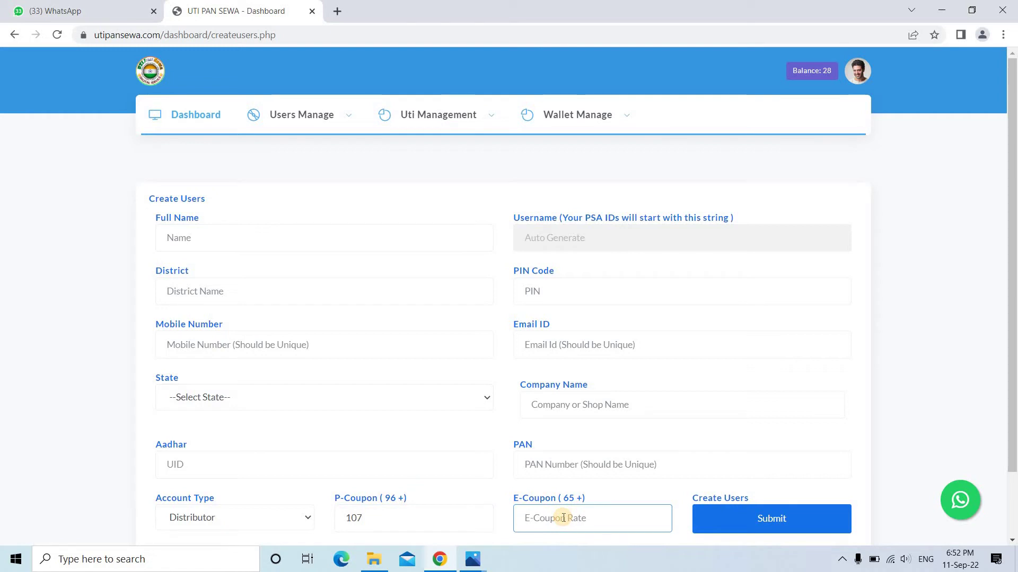
text(7)
key(BackSpace)
key(BackSpace)
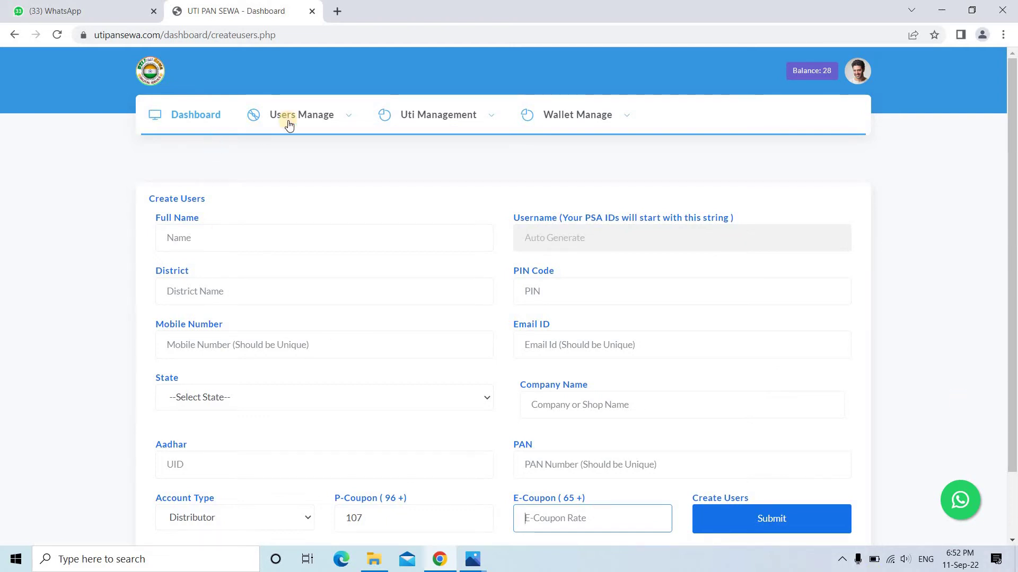
Return to the dashboard, view the PAN application tracking page, and close it
click(304, 115)
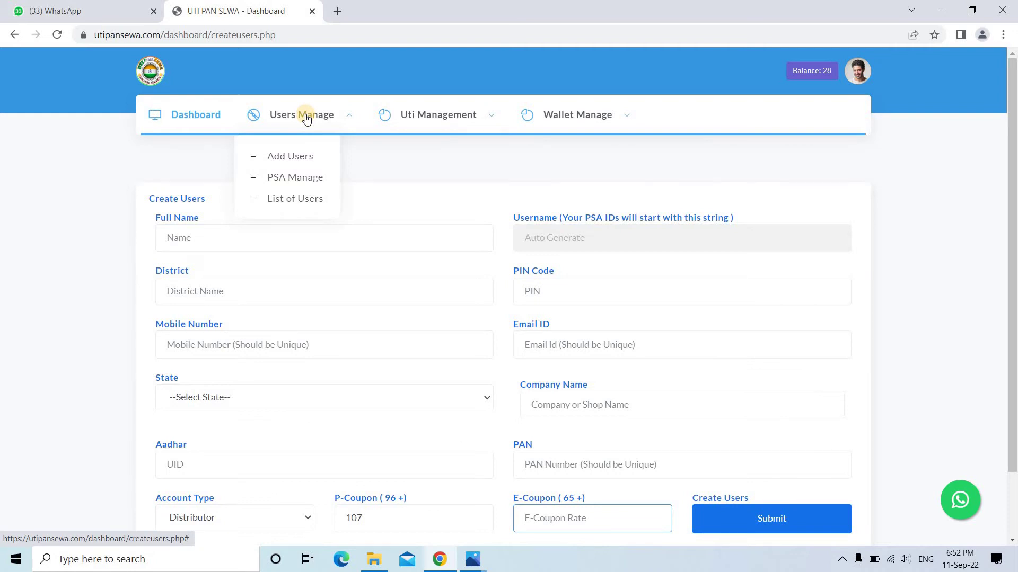
click(196, 115)
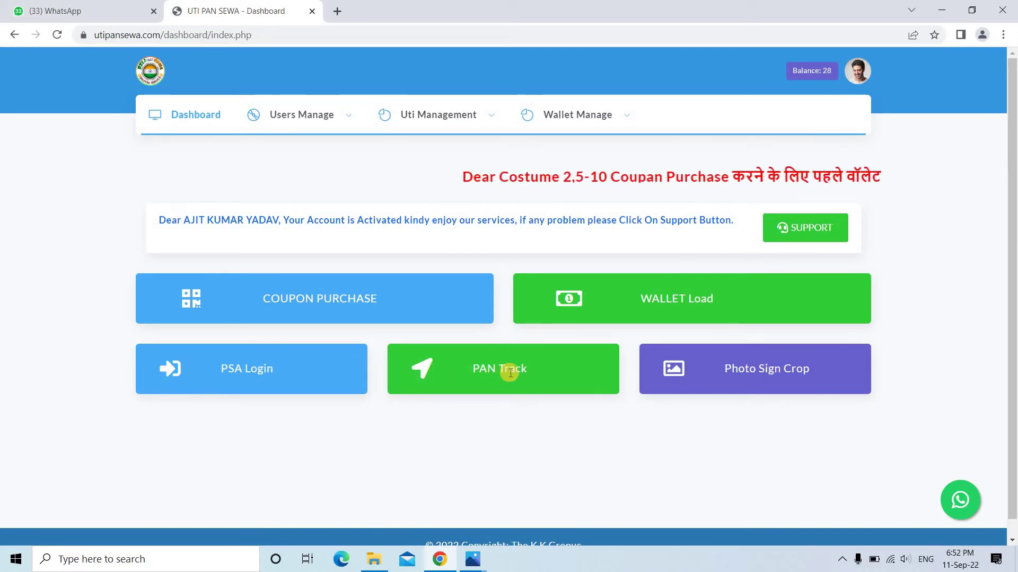
click(427, 377)
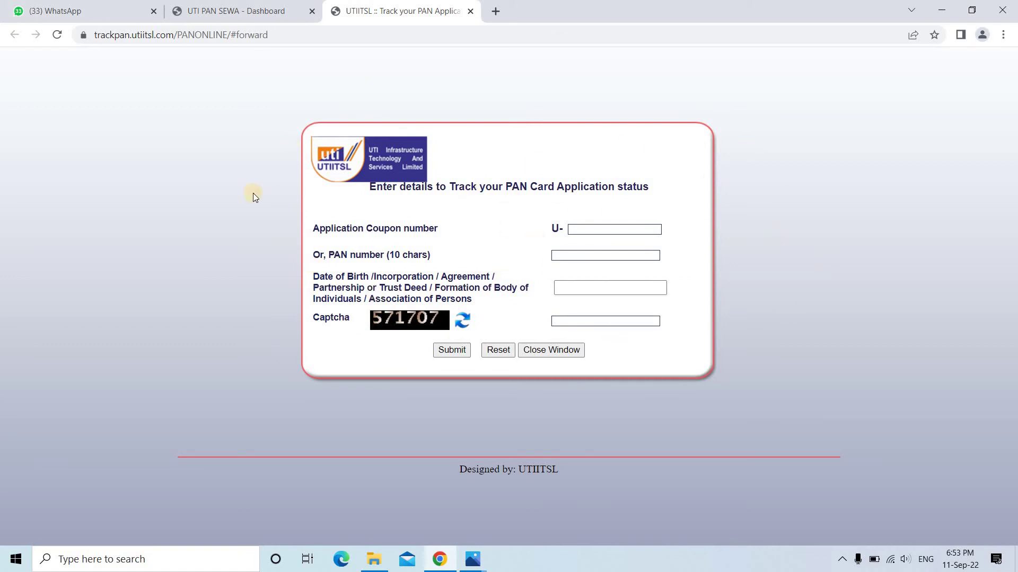
click(470, 11)
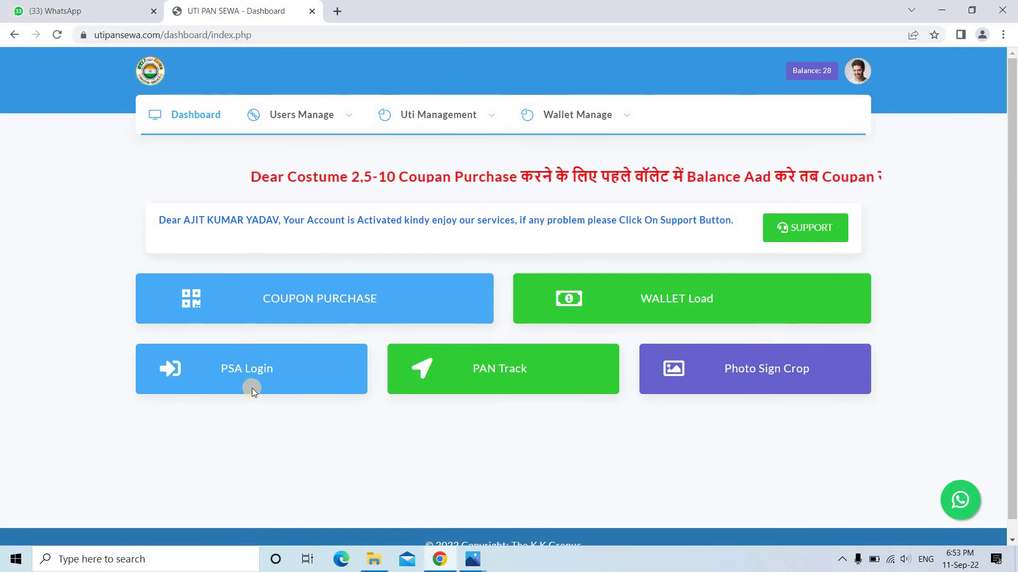
Open the PSA login page from the dashboard, look over its login fields, and return to the dashboard
click(162, 372)
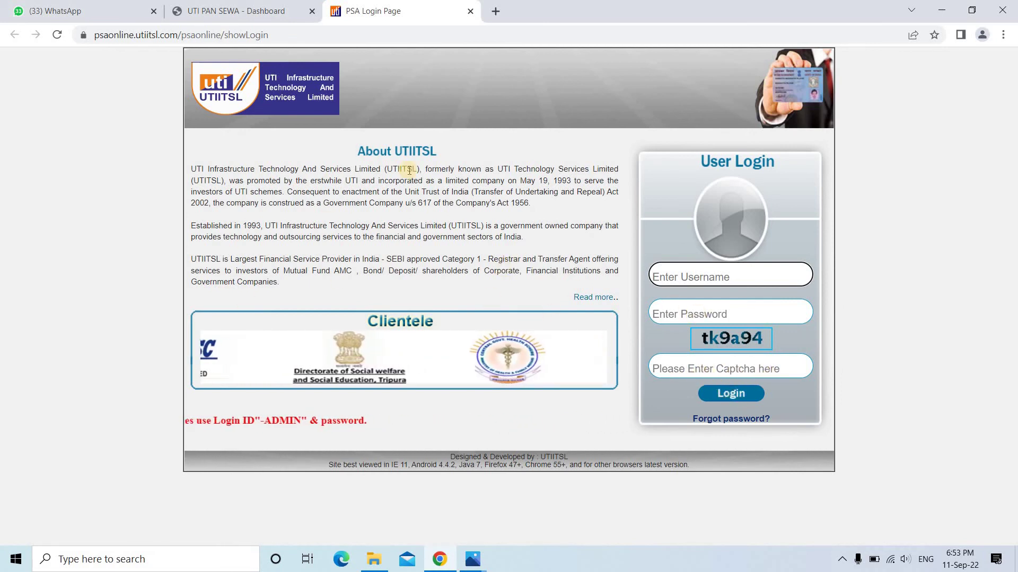
click(222, 11)
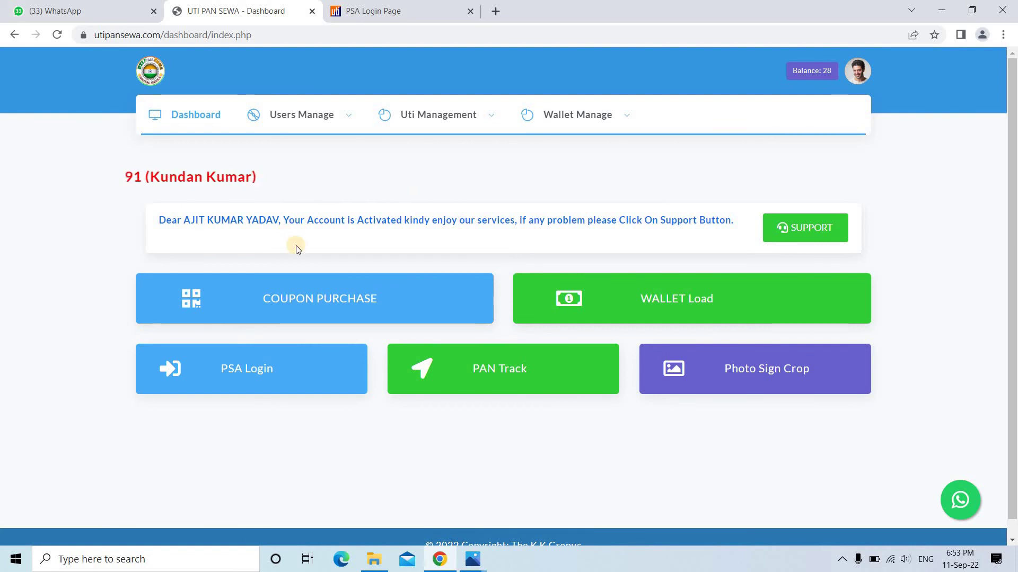
click(383, 7)
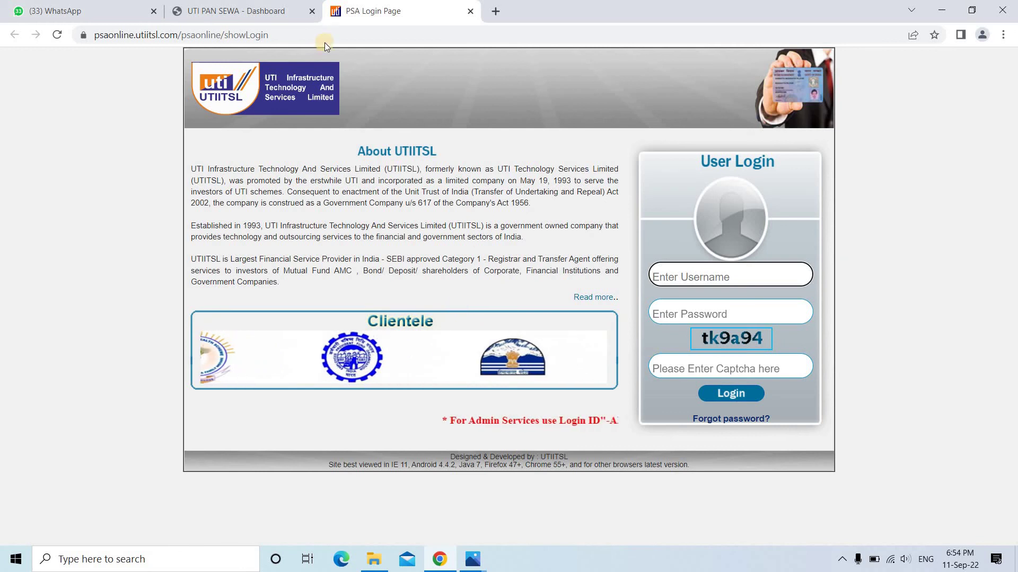
click(286, 11)
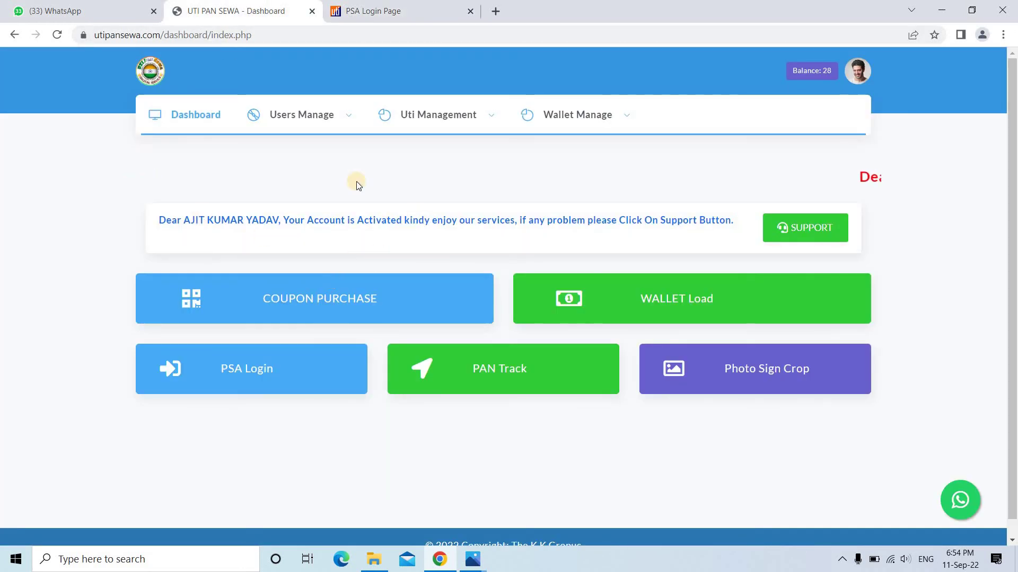
click(382, 11)
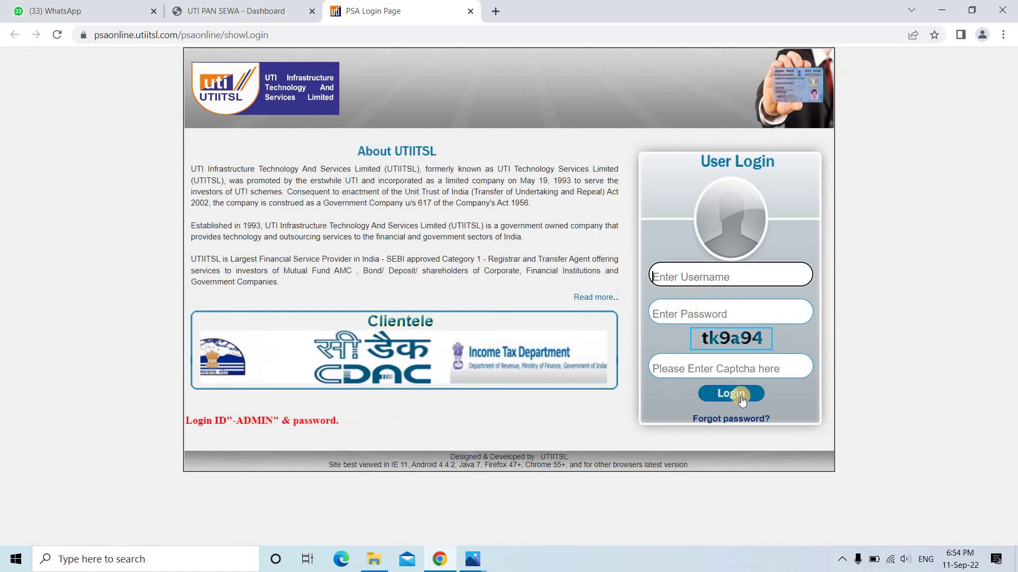
click(264, 10)
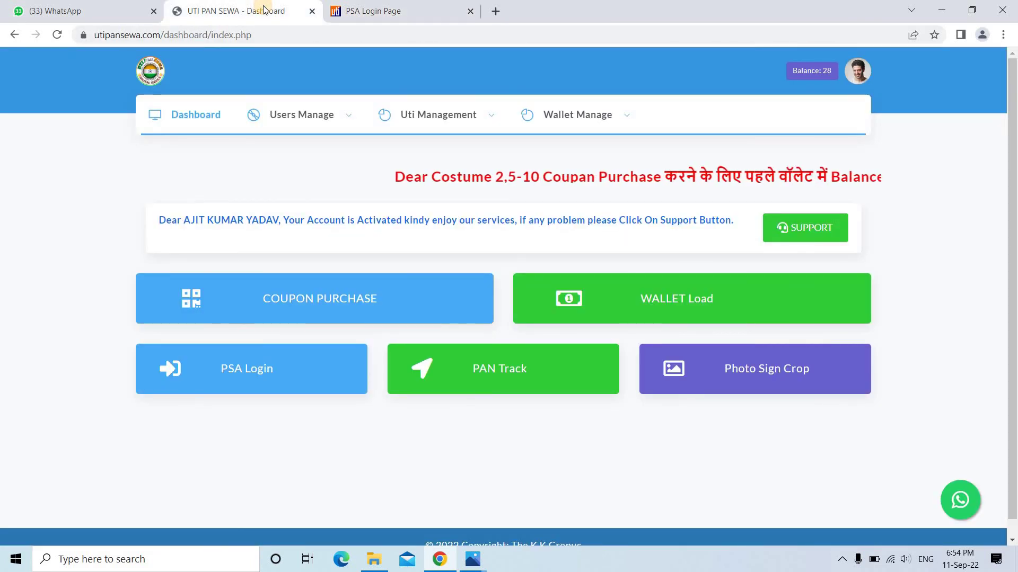